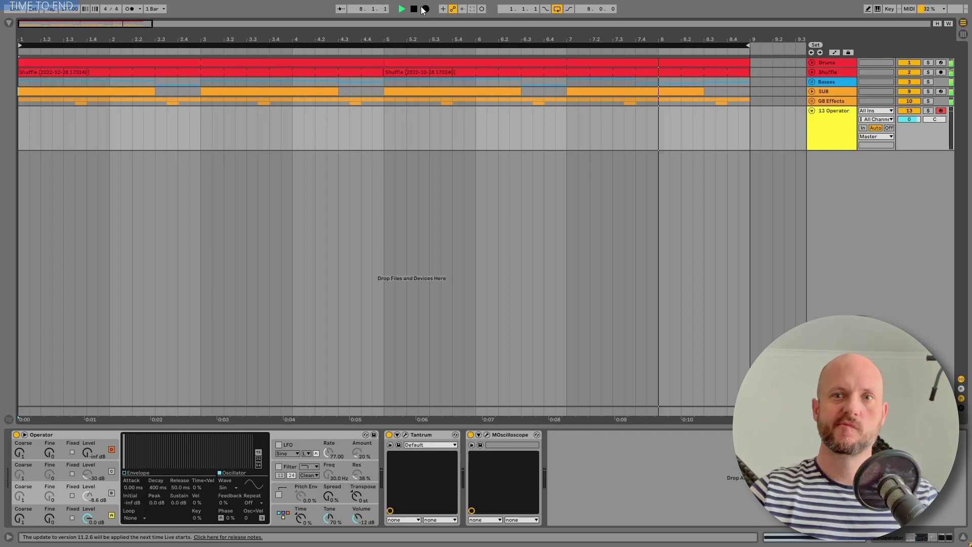
# - Open Tantrum on the Operator track, setting its phase amount to 46% and crossover cutoff to 970 Hz
pyautogui.press('space')
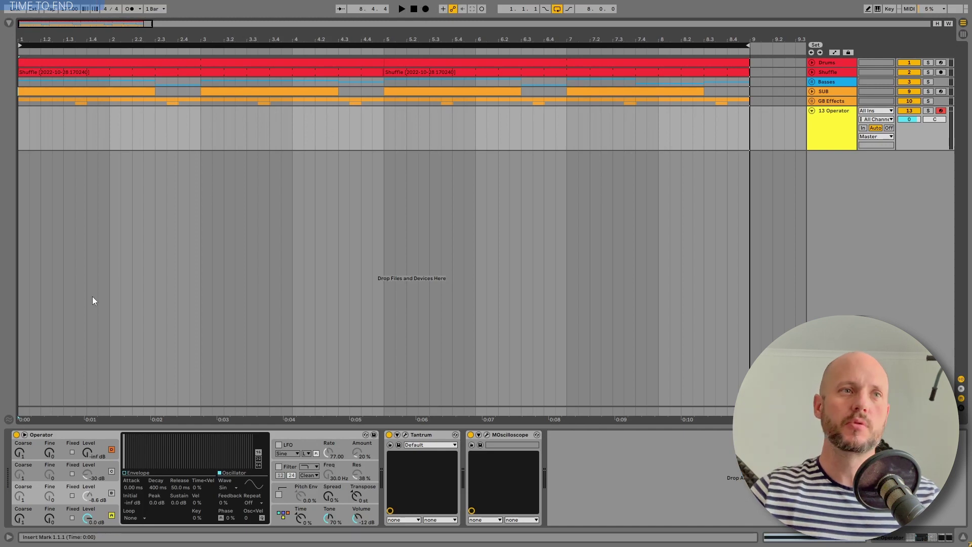
pyautogui.click(405, 434)
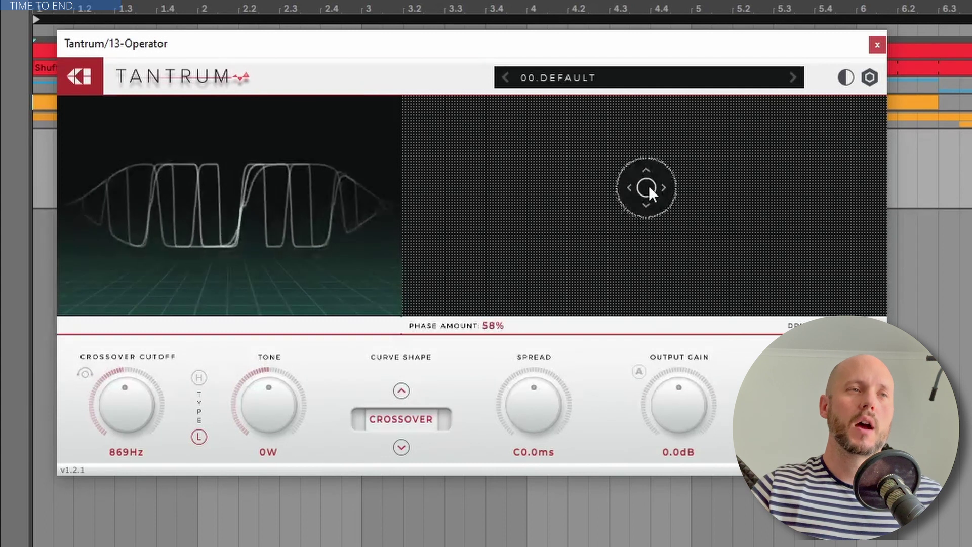
pyautogui.moveTo(649, 183); pyautogui.dragTo(692, 217)
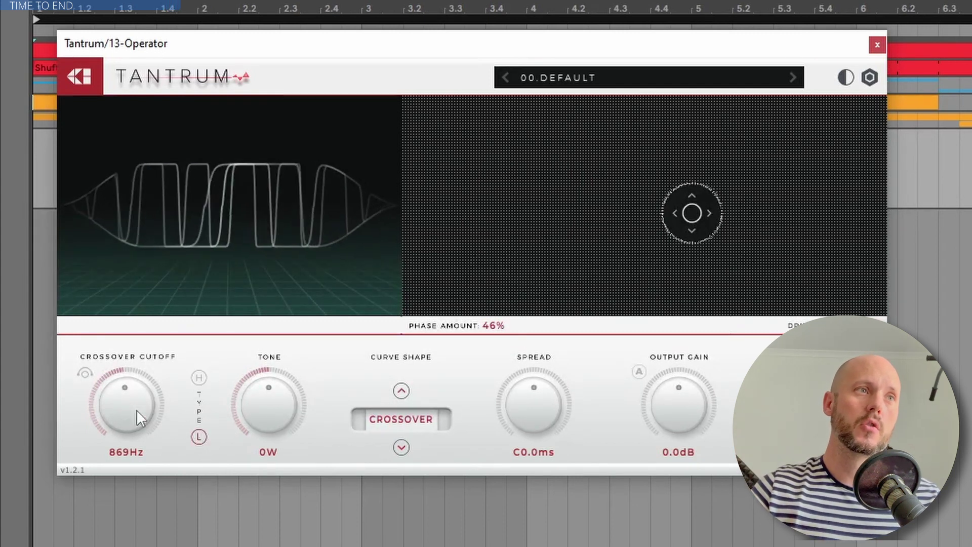
pyautogui.moveTo(135, 409); pyautogui.dragTo(138, 418)
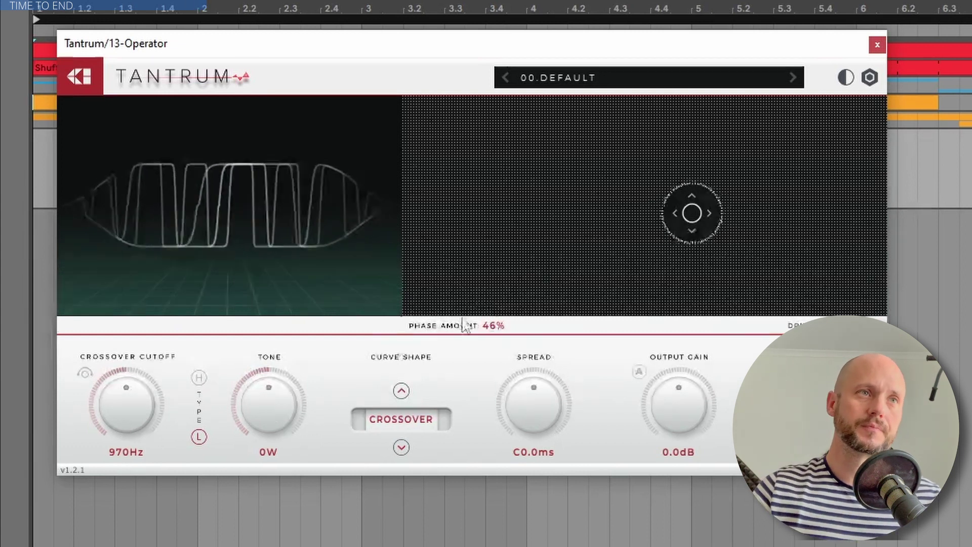
pyautogui.moveTo(537, 400); pyautogui.dragTo(515, 405)
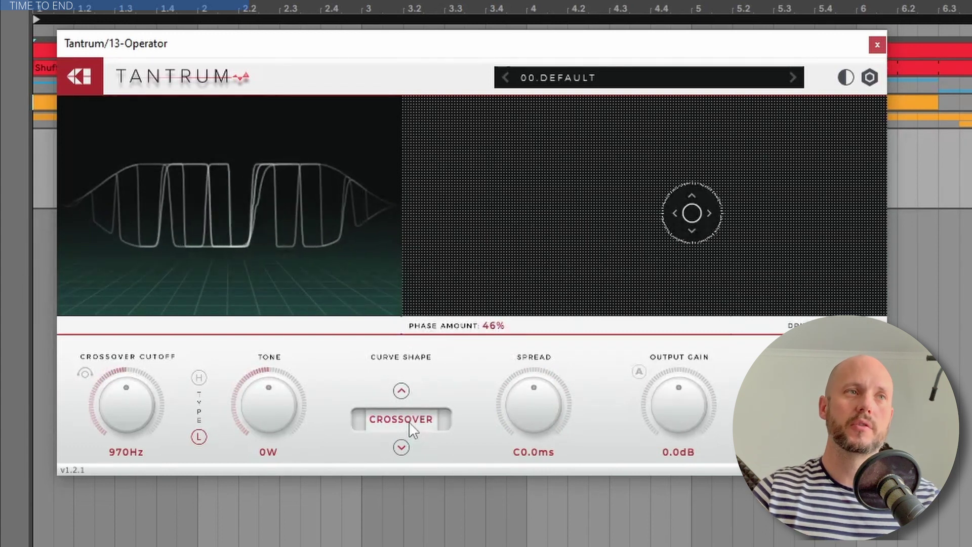
pyautogui.click(400, 391)
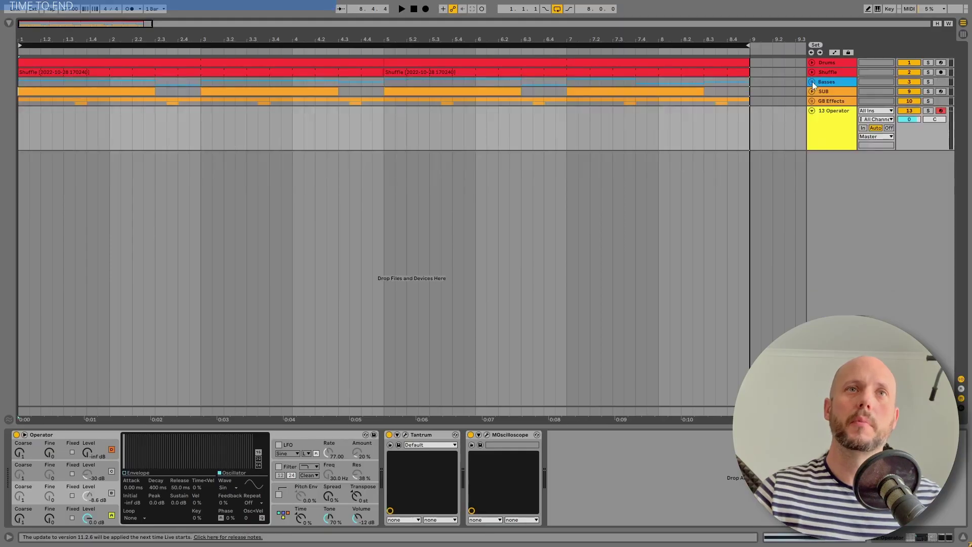
# - Expand the Basses group and play it soloed together with the SUB track
pyautogui.click(812, 81)
pyautogui.keyDown('ctrl'); pyautogui.click(927, 340); pyautogui.keyUp('ctrl')
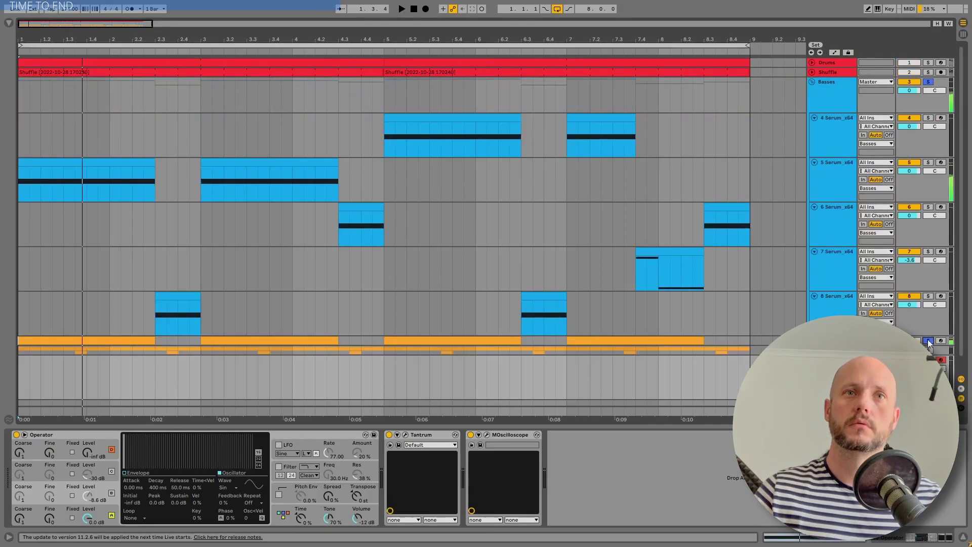
pyautogui.press('space')
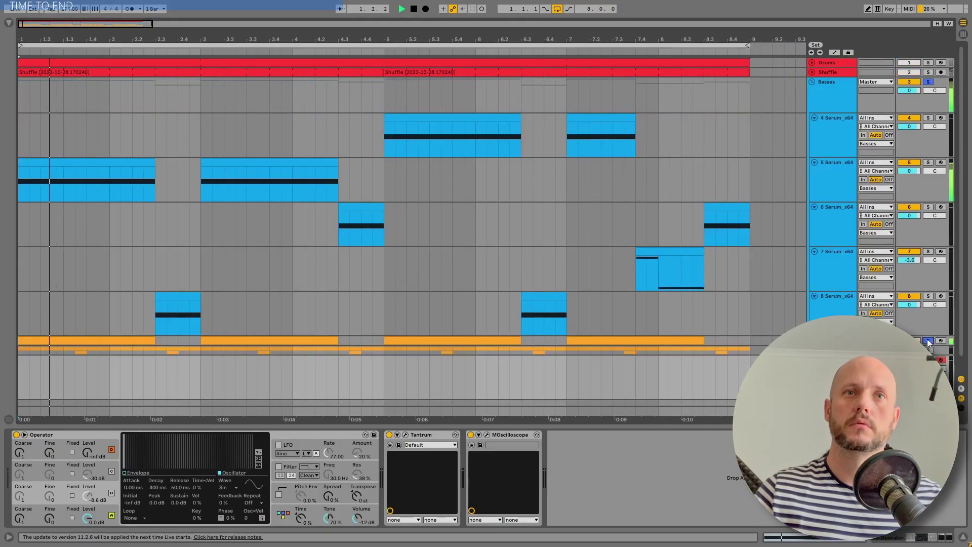
# - Examine the device chains of the Basses group and its individual Serum tracks
pyautogui.click(838, 85)
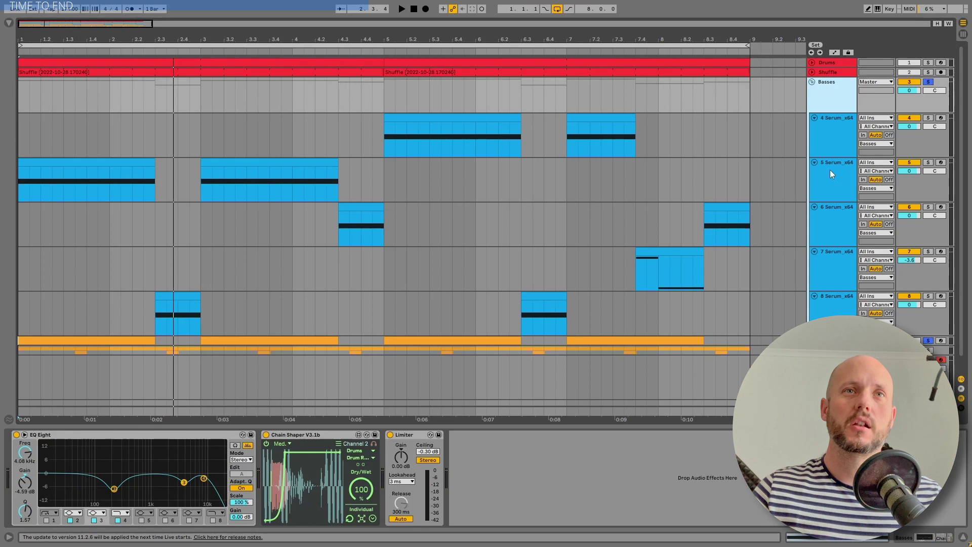
pyautogui.click(477, 117)
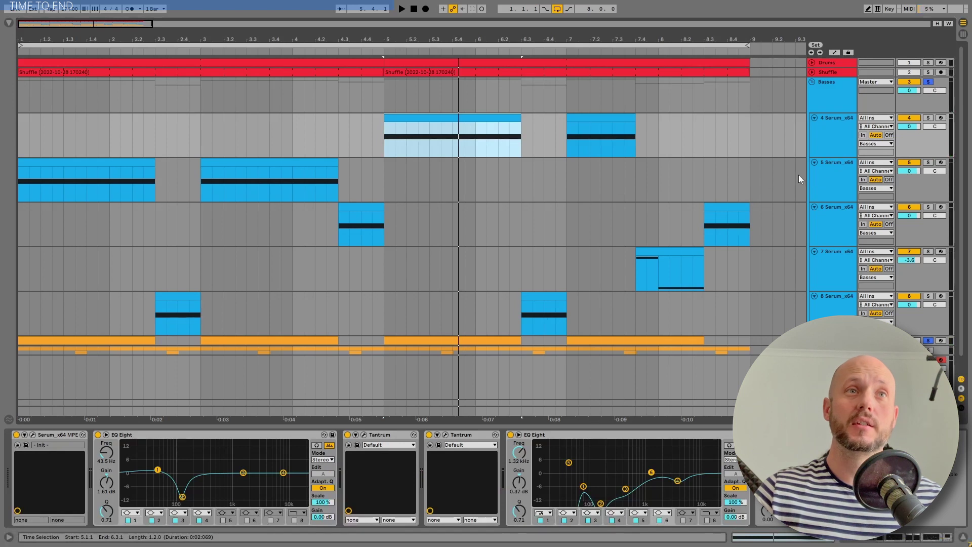
pyautogui.click(838, 183)
pyautogui.click(837, 267)
pyautogui.click(835, 305)
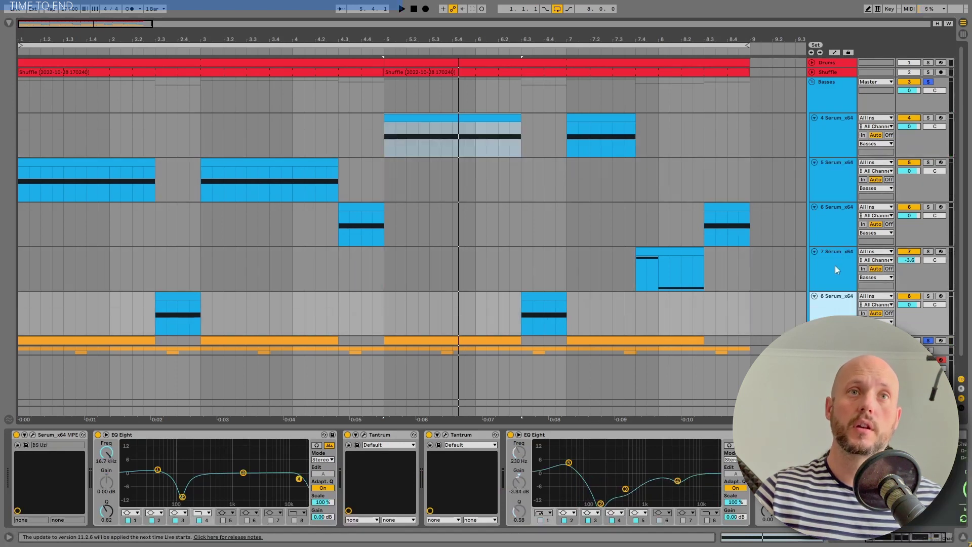
pyautogui.click(834, 265)
pyautogui.click(834, 223)
pyautogui.click(833, 188)
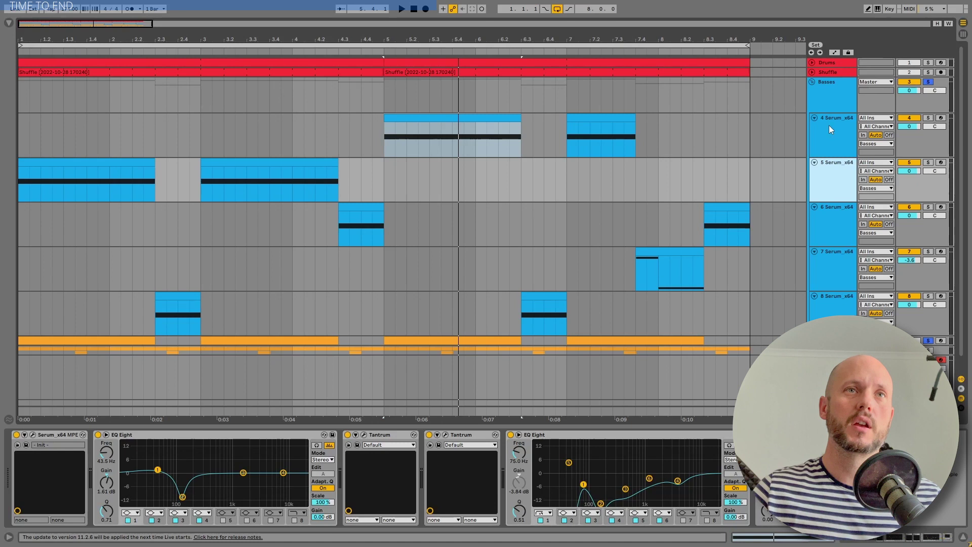
# - View the settings of both Tantrum devices on the 5 Serum_x64 track side by side, and close their windows
pyautogui.scroll(-1, 185, 430)
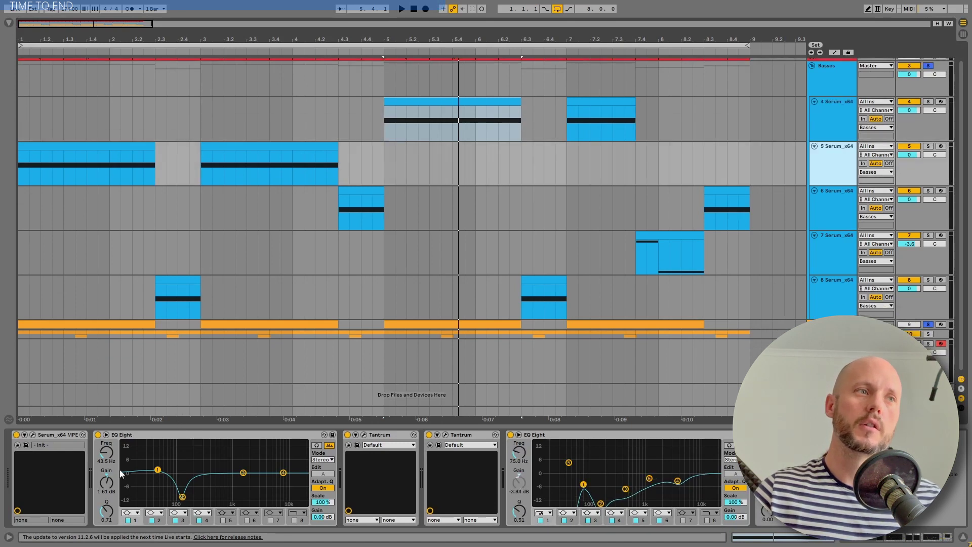
pyautogui.click(363, 434)
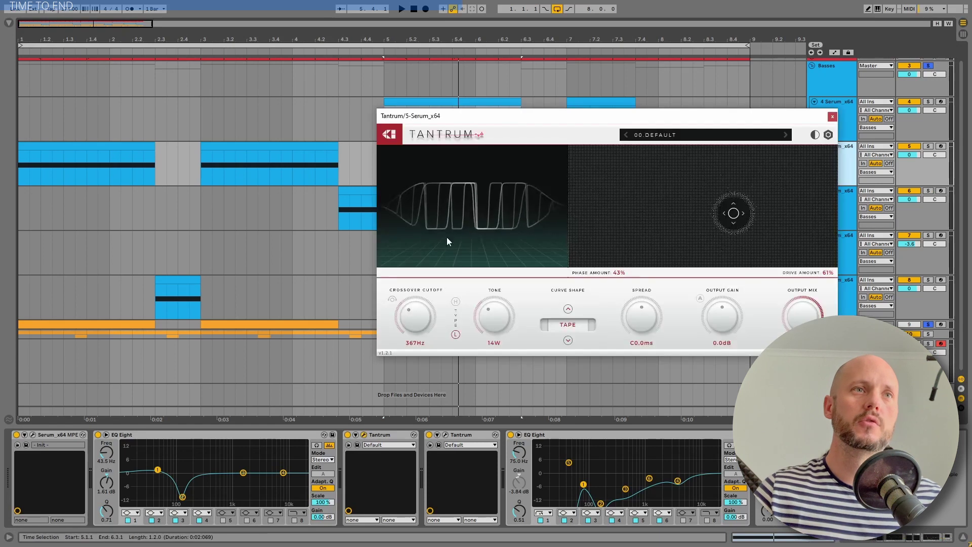
pyautogui.moveTo(587, 121); pyautogui.dragTo(398, 81)
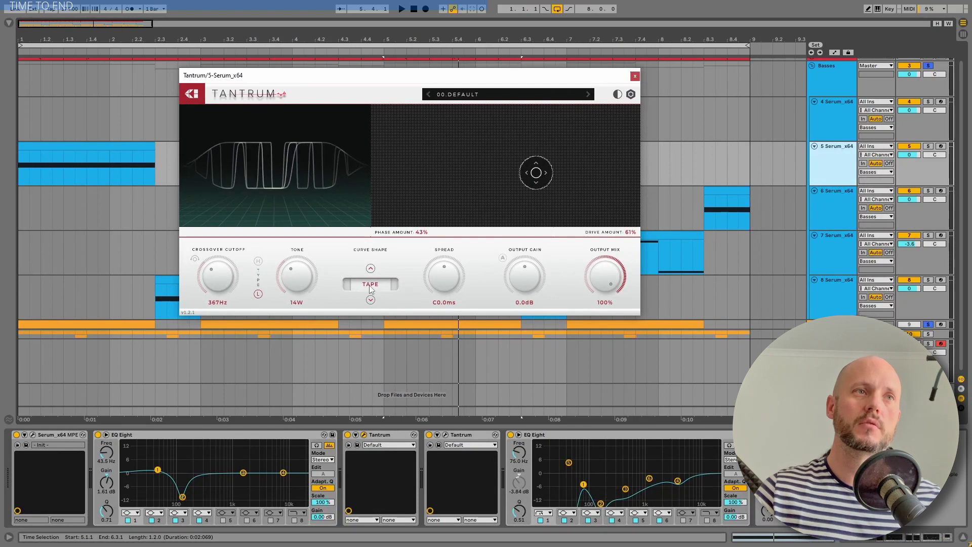
pyautogui.click(445, 435)
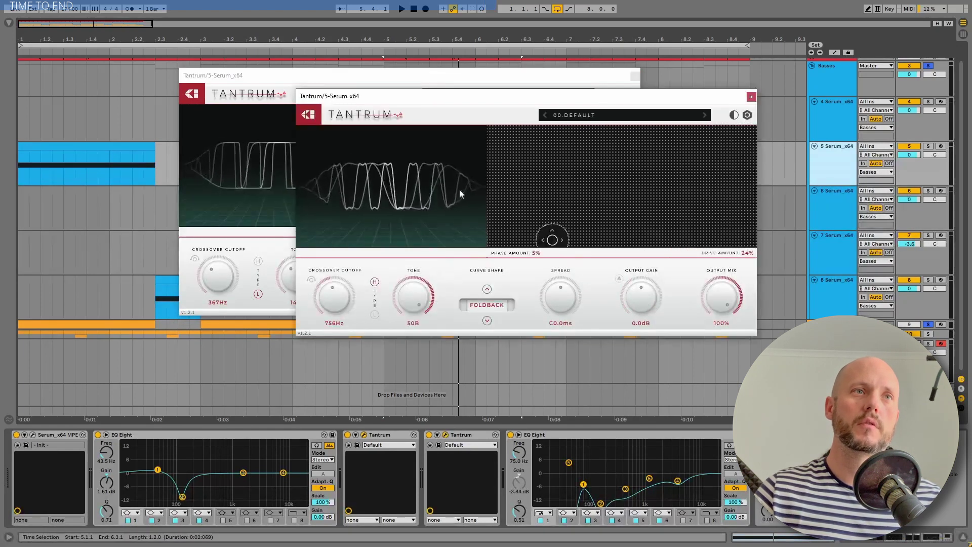
pyautogui.moveTo(439, 96); pyautogui.dragTo(506, 114)
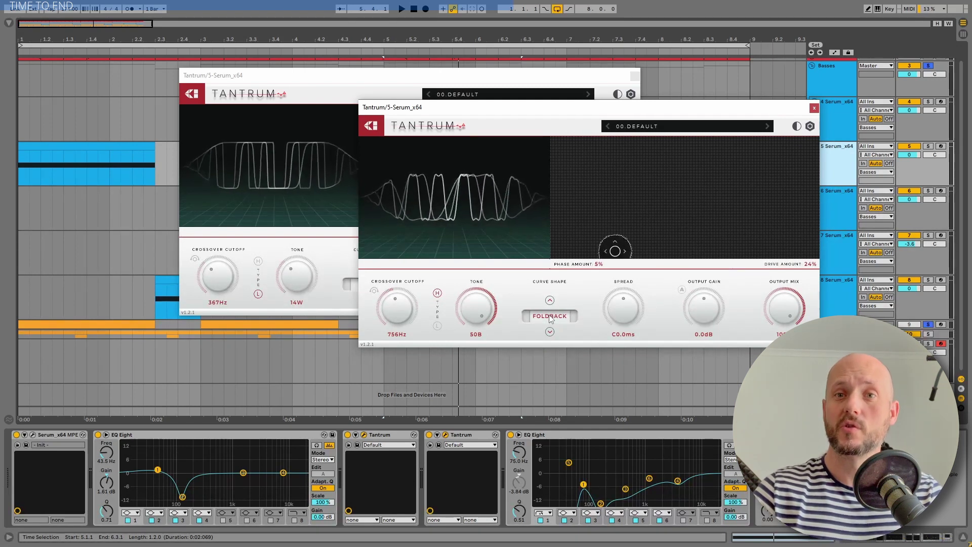
pyautogui.click(814, 108)
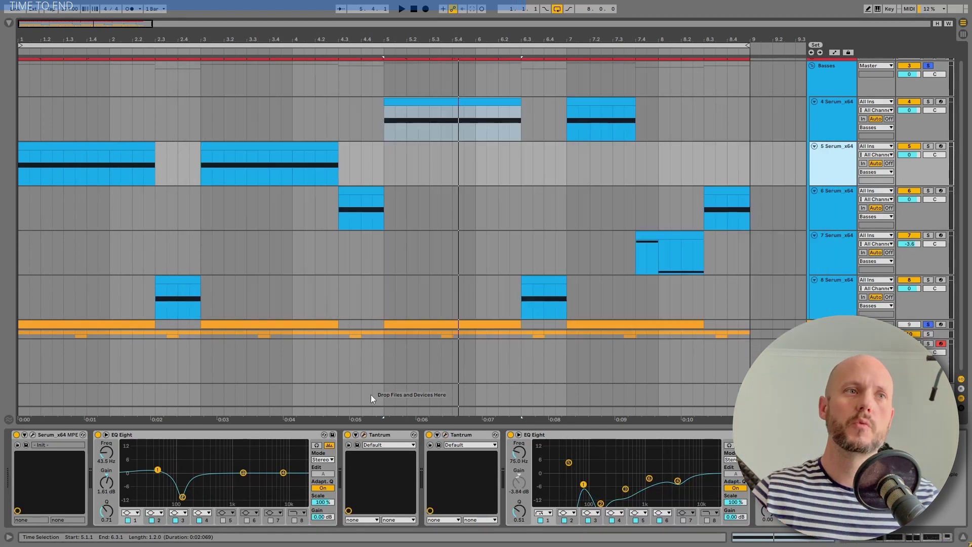
# - Compare the 5 Serum_x64 bass during playback with its two Tantrum devices bypassed and enabled
pyautogui.click(347, 435)
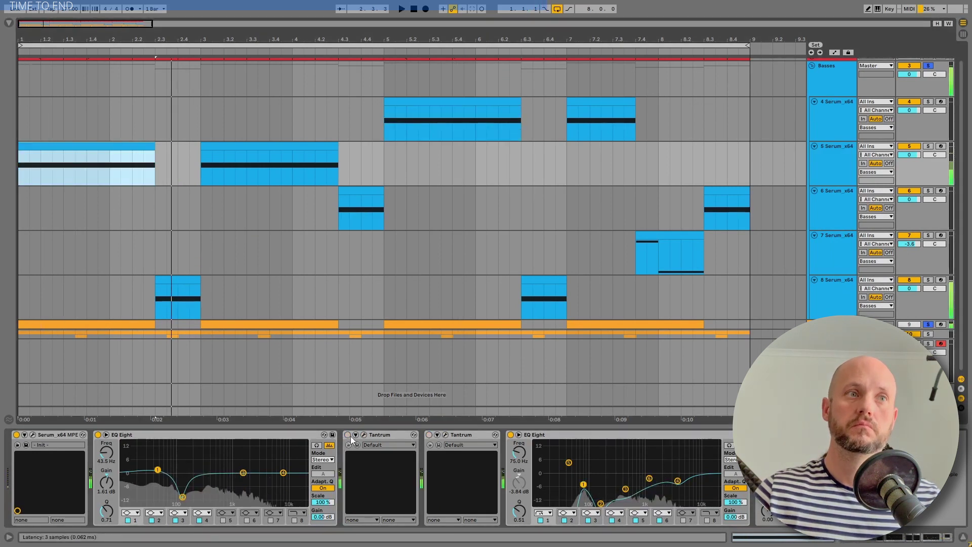
pyautogui.click(348, 435)
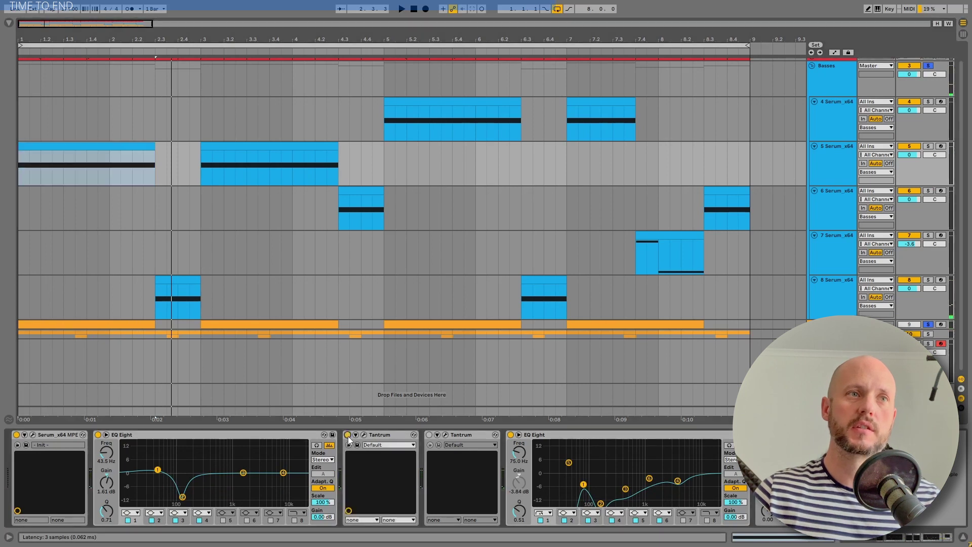
pyautogui.click(429, 435)
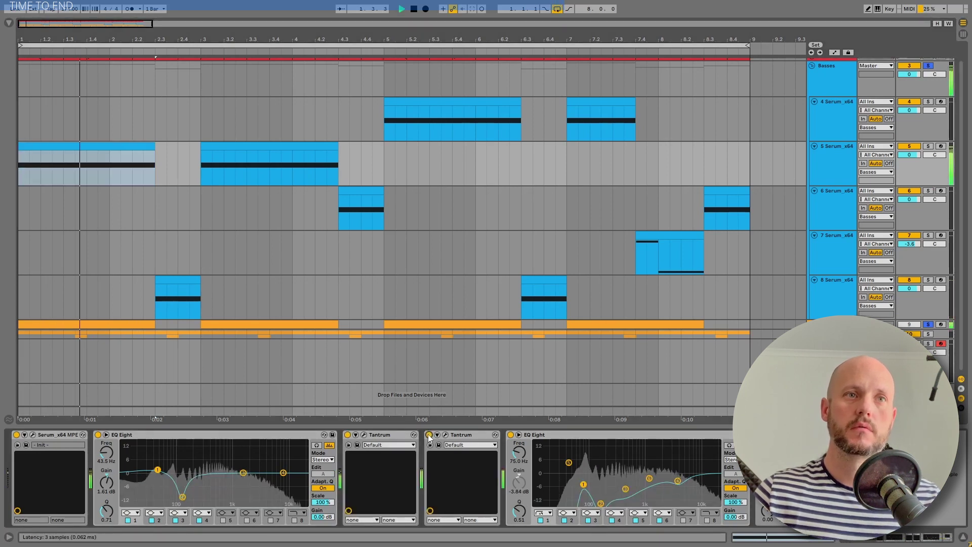
pyautogui.press('space')
pyautogui.click(429, 435)
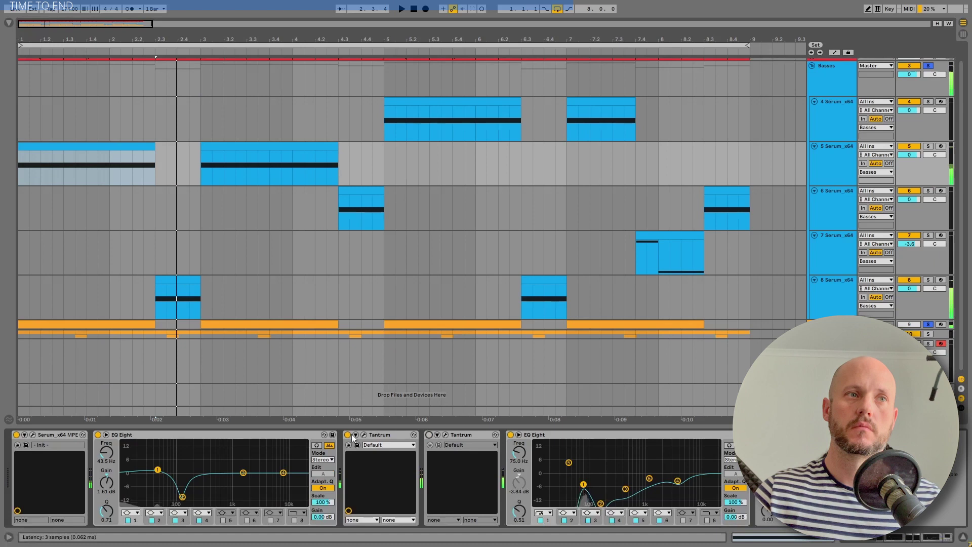
pyautogui.click(348, 435)
pyautogui.press('space')
pyautogui.click(348, 435)
pyautogui.click(428, 434)
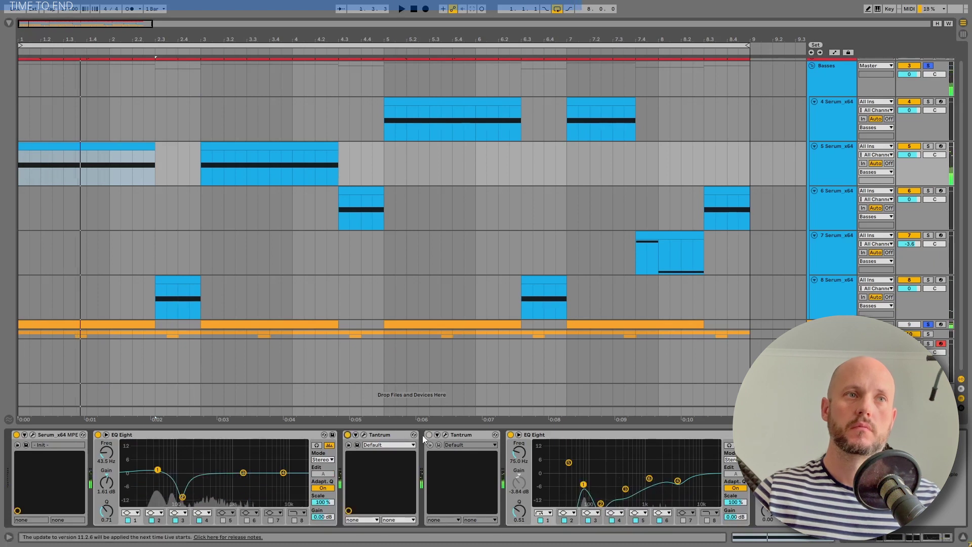
pyautogui.press('space')
# - Open Serum on the 5 Serum_x64 track and turn off its Filter effect, placing it below Chorus
pyautogui.click(32, 435)
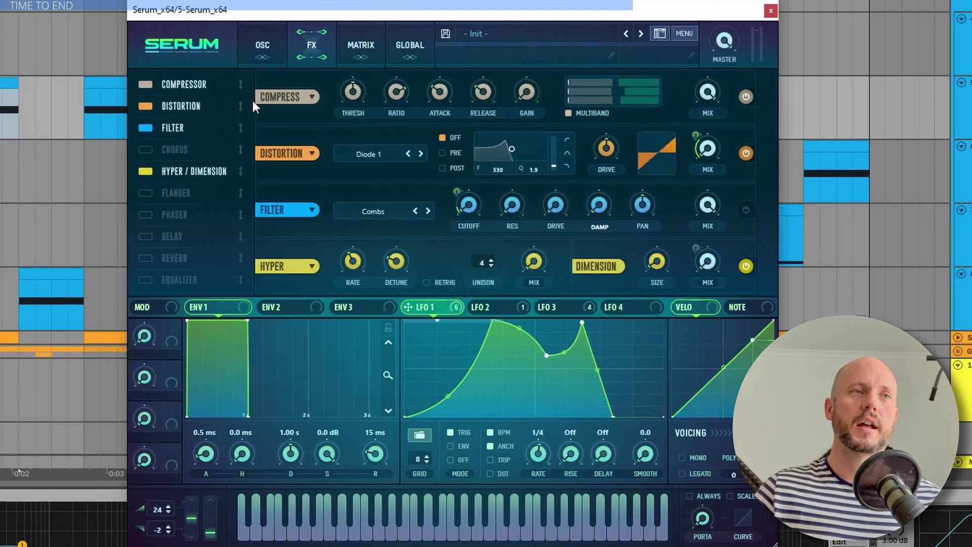
pyautogui.moveTo(172, 130); pyautogui.dragTo(174, 143)
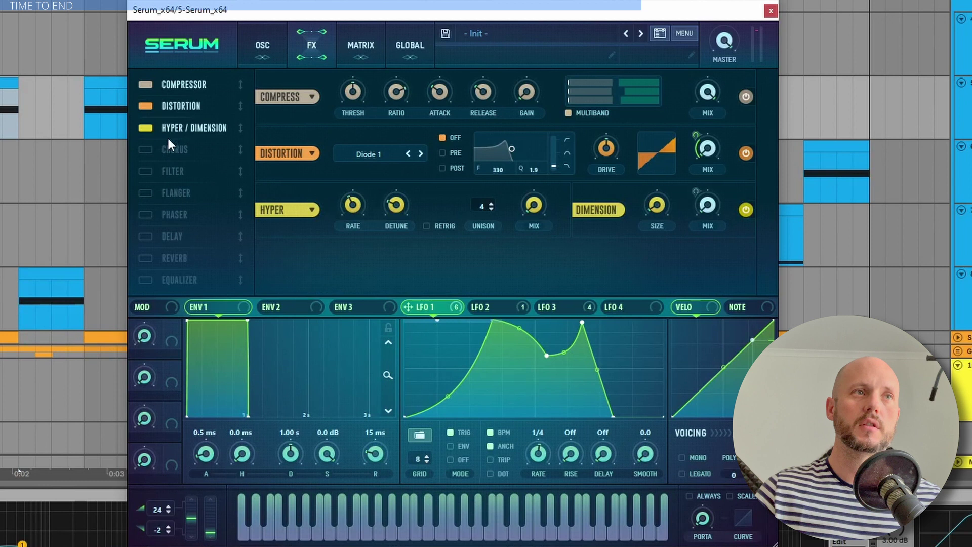
# - Examine Serum's LFO 2, LFO 3 and oscillator settings, and hide the plug-in window
pyautogui.click(490, 307)
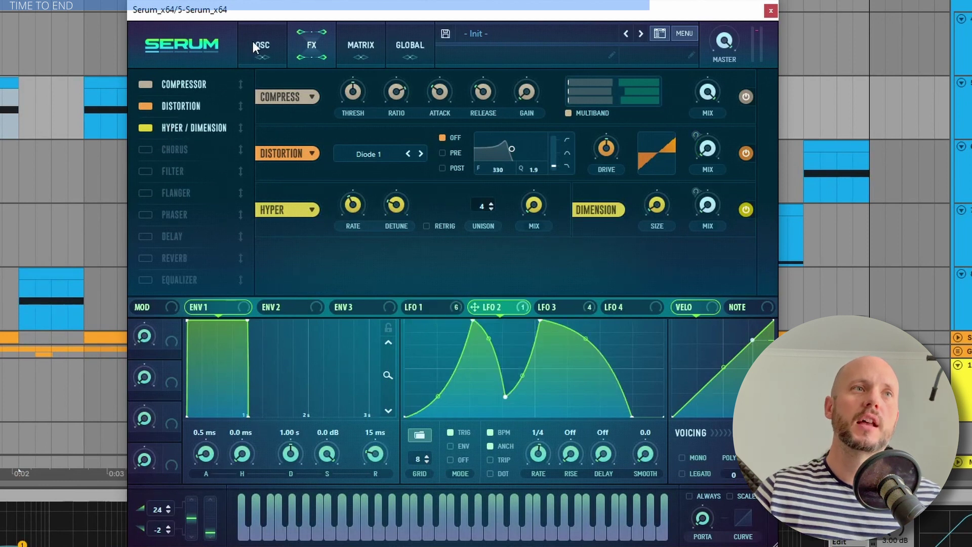
pyautogui.click(255, 43)
pyautogui.click(581, 309)
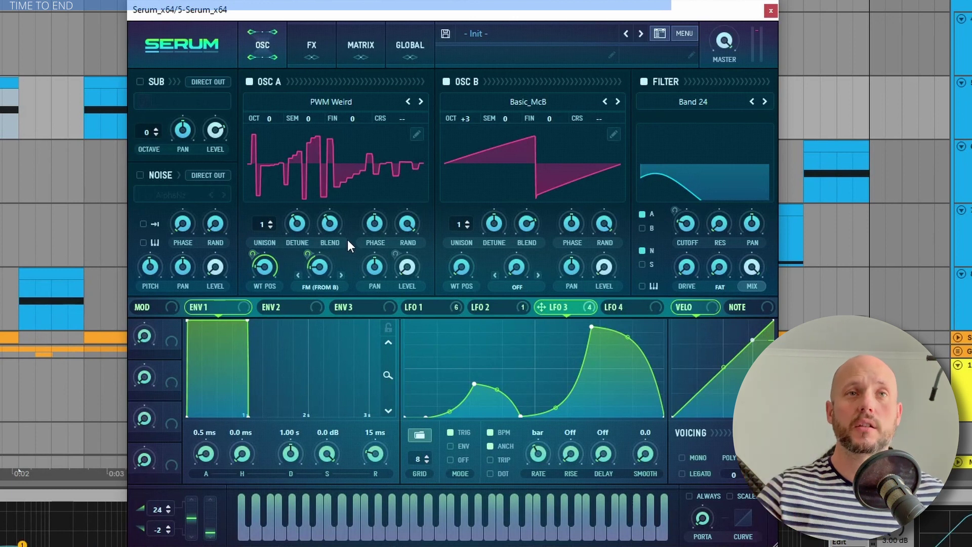
pyautogui.click(19, 470)
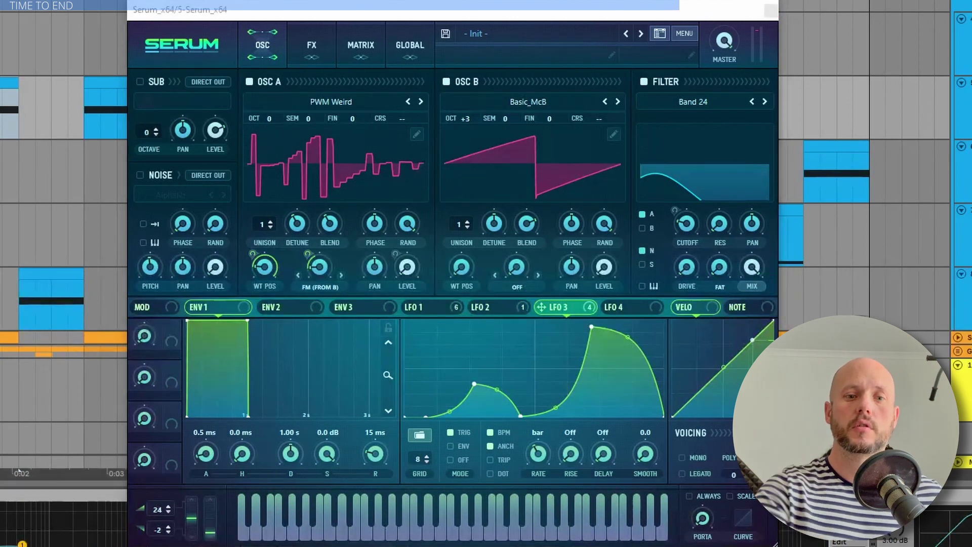
pyautogui.press('space')
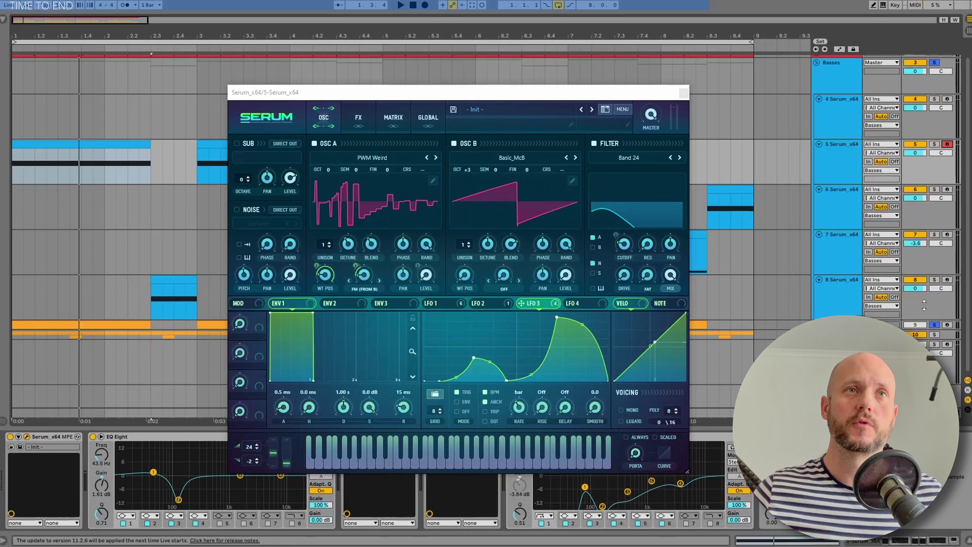
pyautogui.hotkey('ctrl', 'alt', 'p')
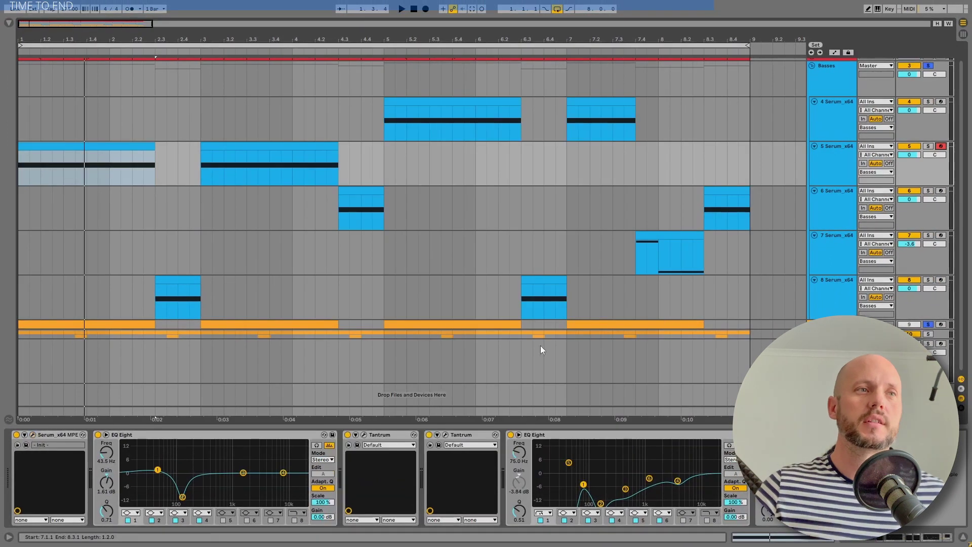
# - Review the EQ Eight and Tantrum devices in the 5 Serum_x64 chain and play the bass through them
pyautogui.click(136, 438)
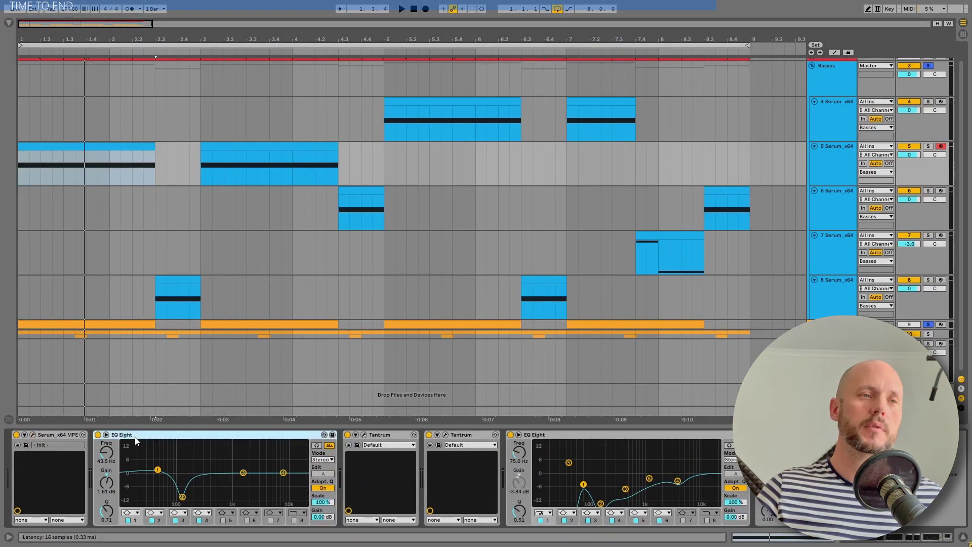
pyautogui.click(390, 436)
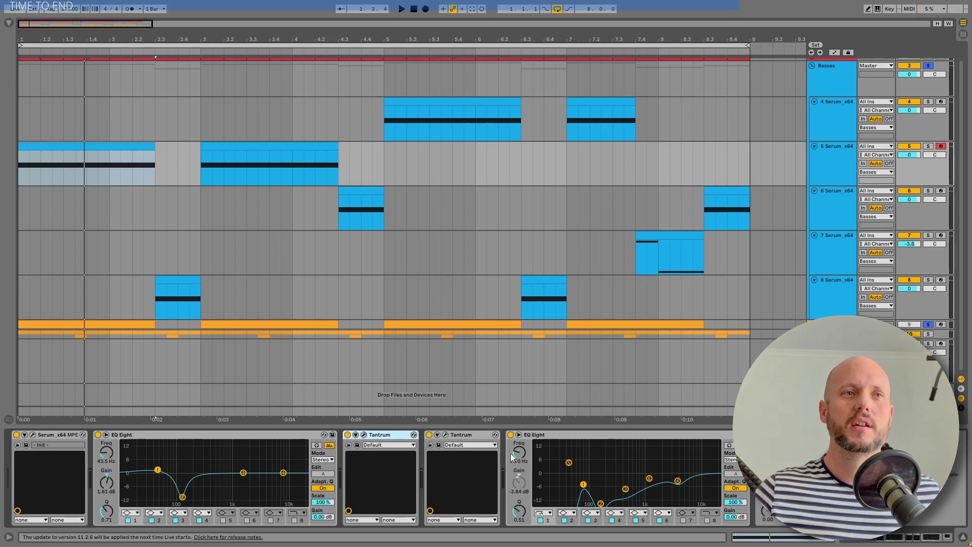
pyautogui.click(614, 441)
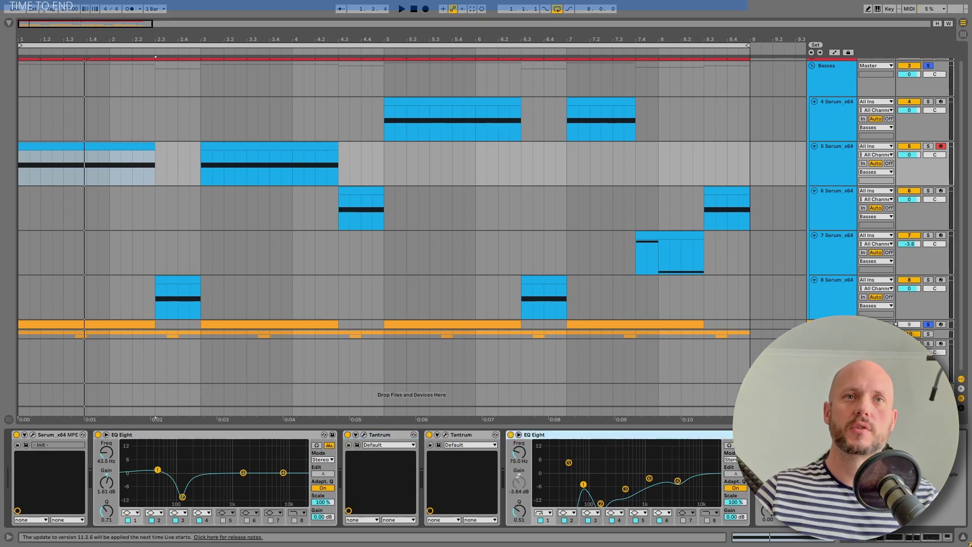
pyautogui.press('space')
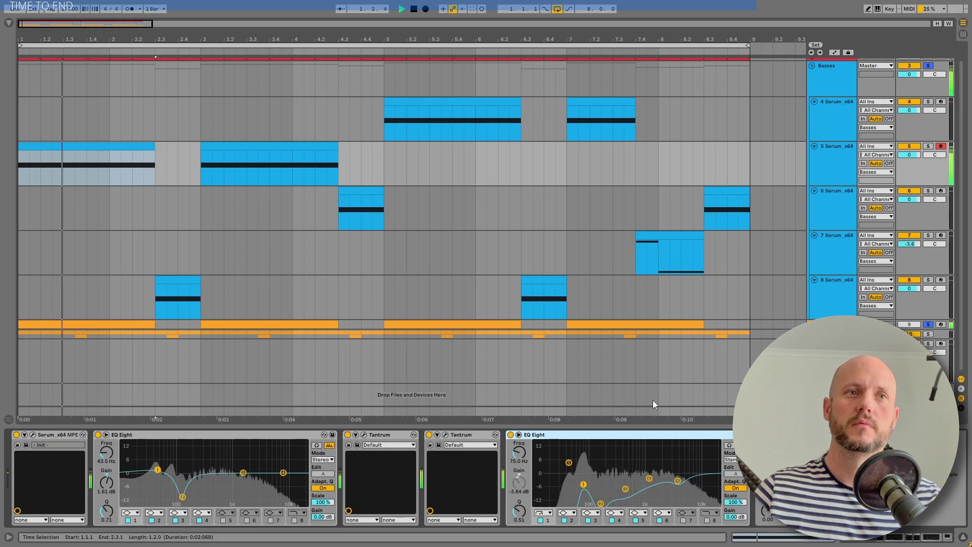
pyautogui.click(824, 157)
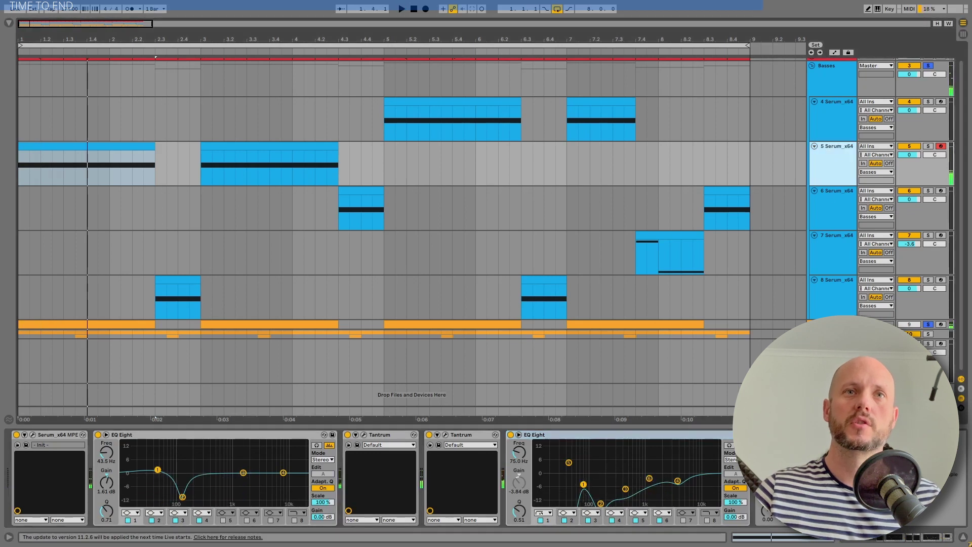
# - Unsolo the SUB track and bypass both EQ Eight devices on the 5 Serum_x64 track
pyautogui.click(927, 324)
pyautogui.click(510, 434)
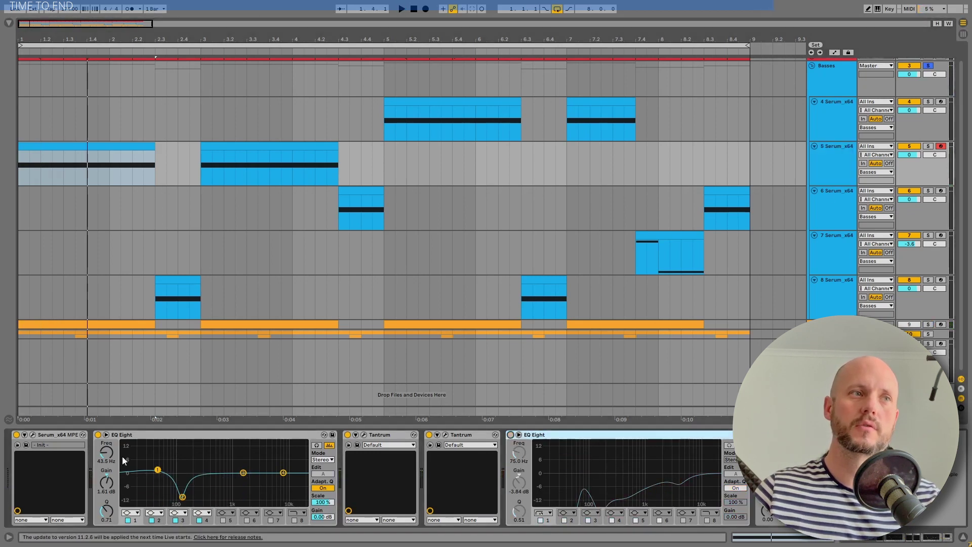
pyautogui.click(97, 434)
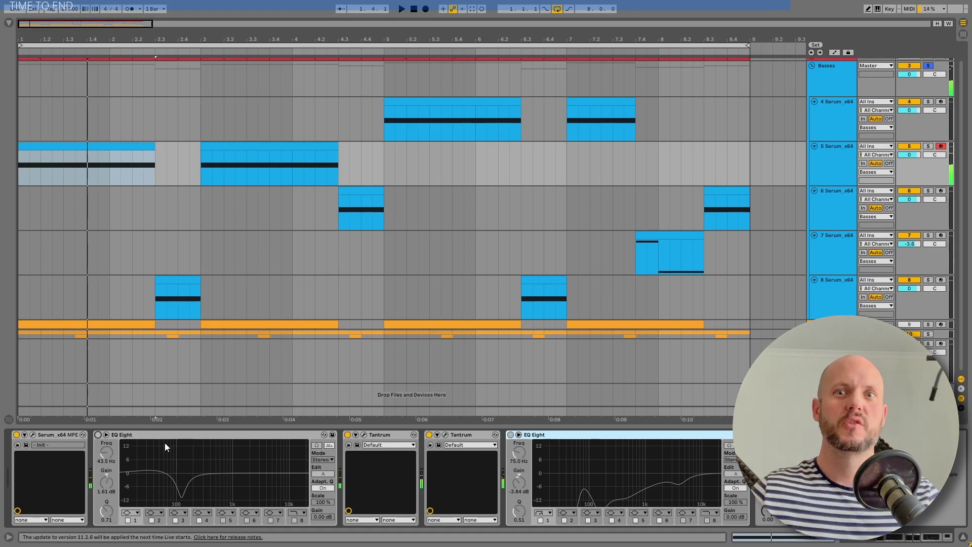
# - Re-enable both EQ Eight devices on the 5 Serum_x64 track and inspect band 2 of the first one
pyautogui.click(98, 434)
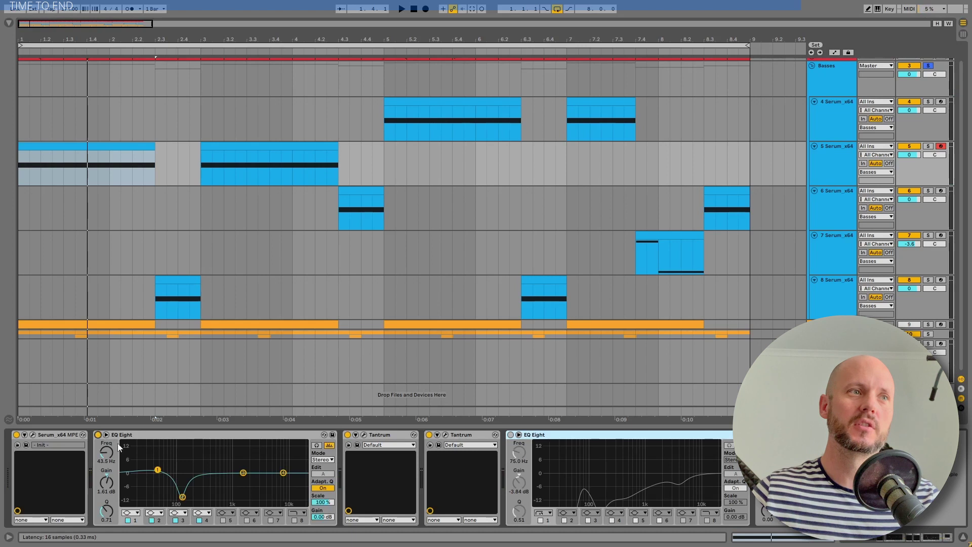
pyautogui.click(183, 497)
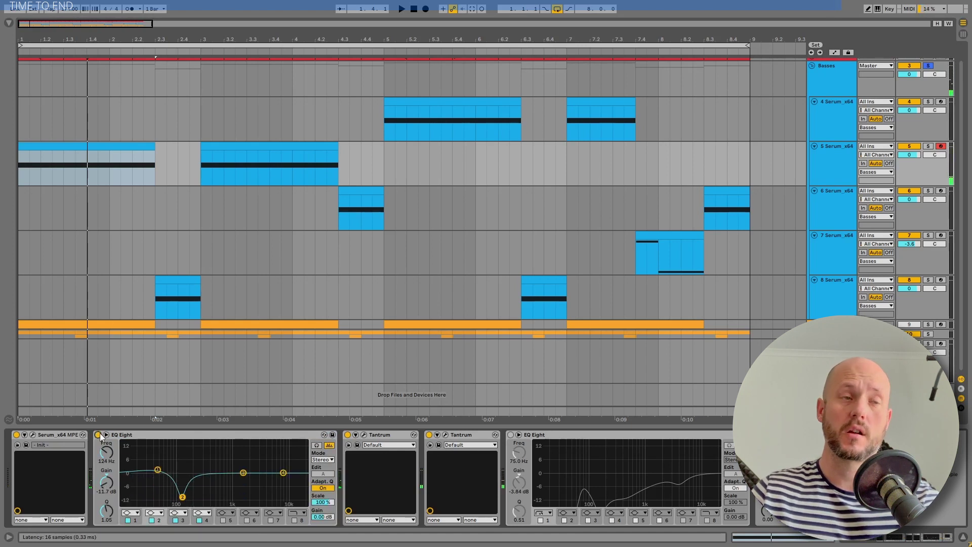
pyautogui.click(510, 435)
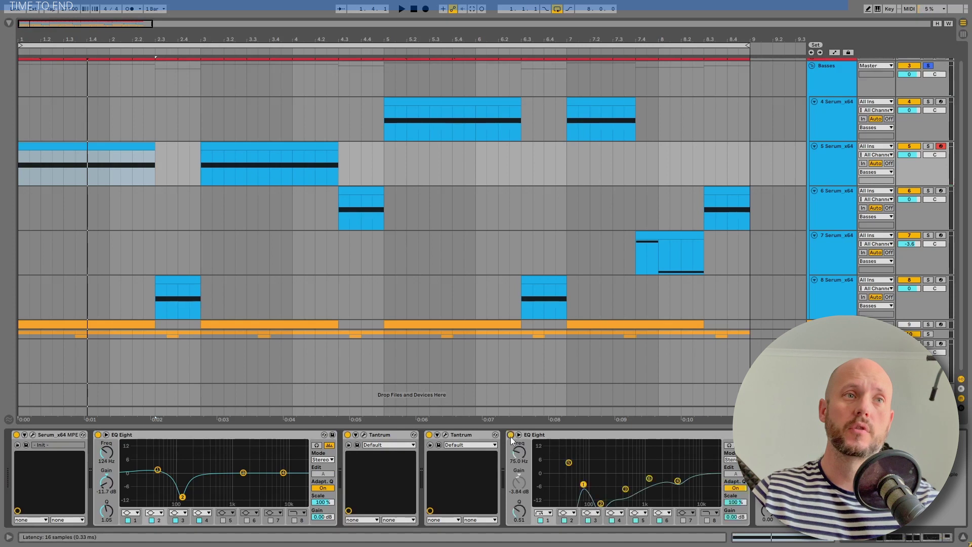
pyautogui.click(541, 436)
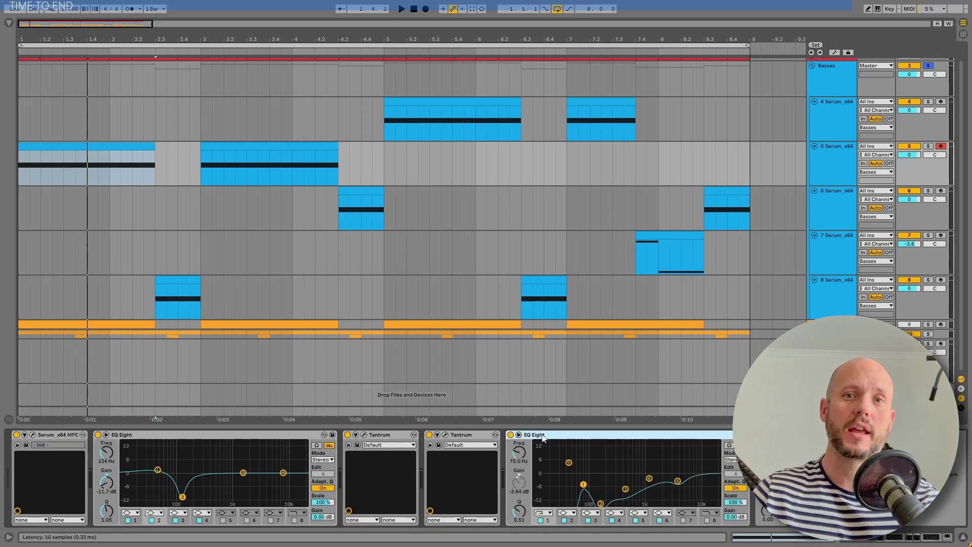
# - Turn off band 1 of the second EQ Eight and compare the bass with that EQ bypassed and active
pyautogui.click(538, 520)
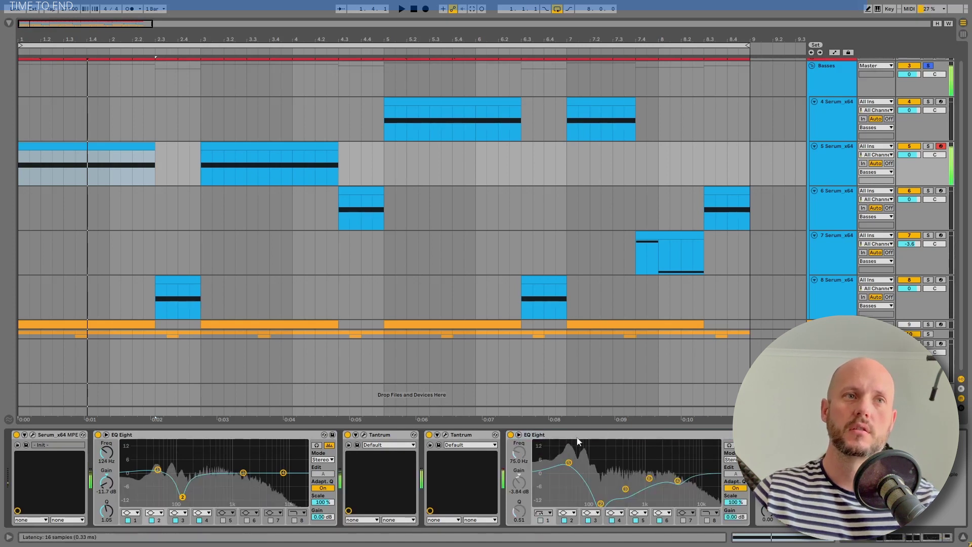
pyautogui.click(510, 435)
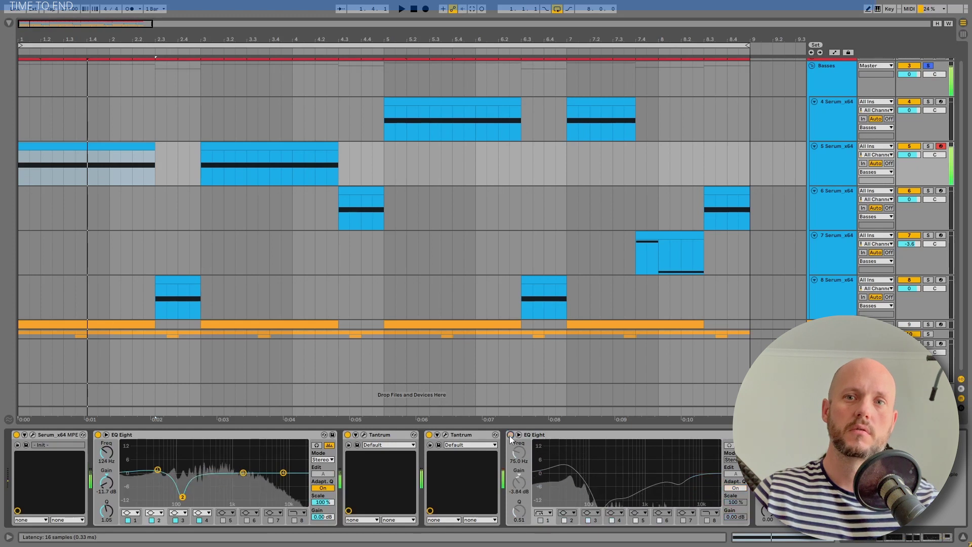
pyautogui.click(510, 435)
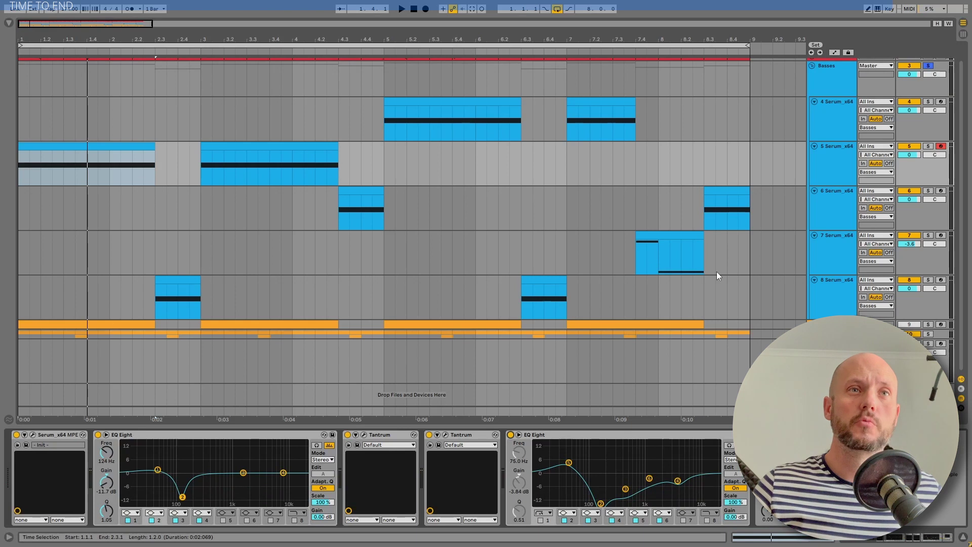
# - Review the EQ Eight and Tantrum device chains on the 6, 7 and 8 Serum_x64 tracks
pyautogui.click(830, 210)
pyautogui.click(826, 253)
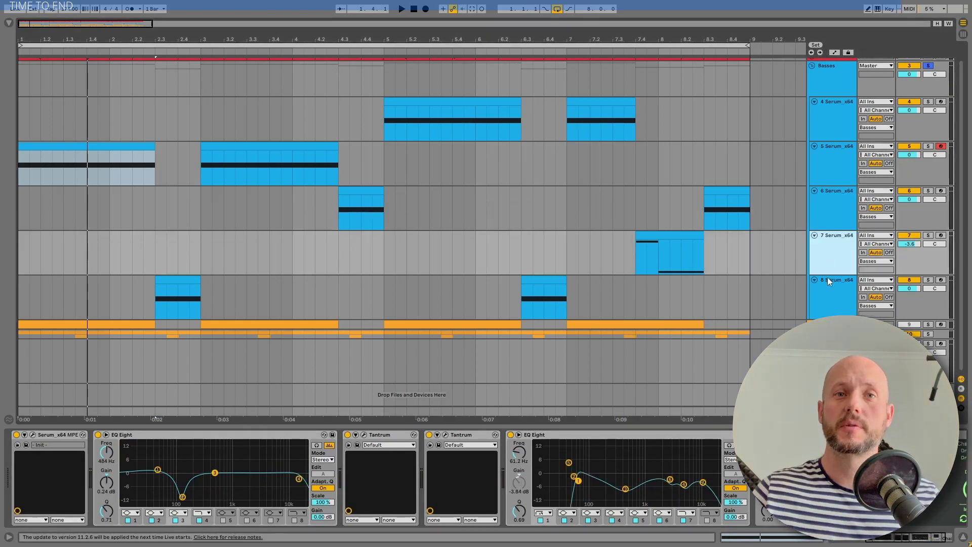
pyautogui.click(825, 291)
# - Switch the solo from Basses to the Drums, Shuffle and SUB tracks and play the arrangement
pyautogui.scroll(1, 822, 231)
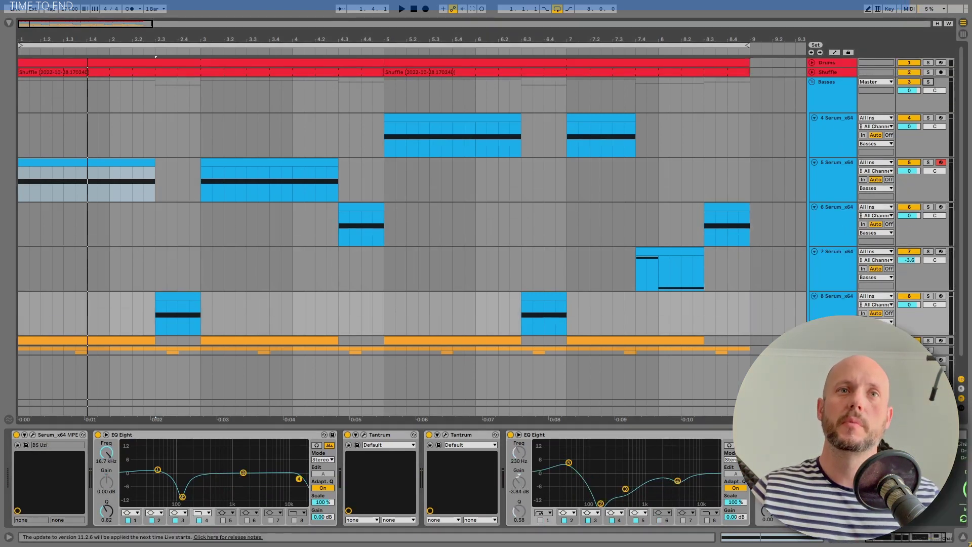
pyautogui.click(929, 349)
pyautogui.click(830, 350)
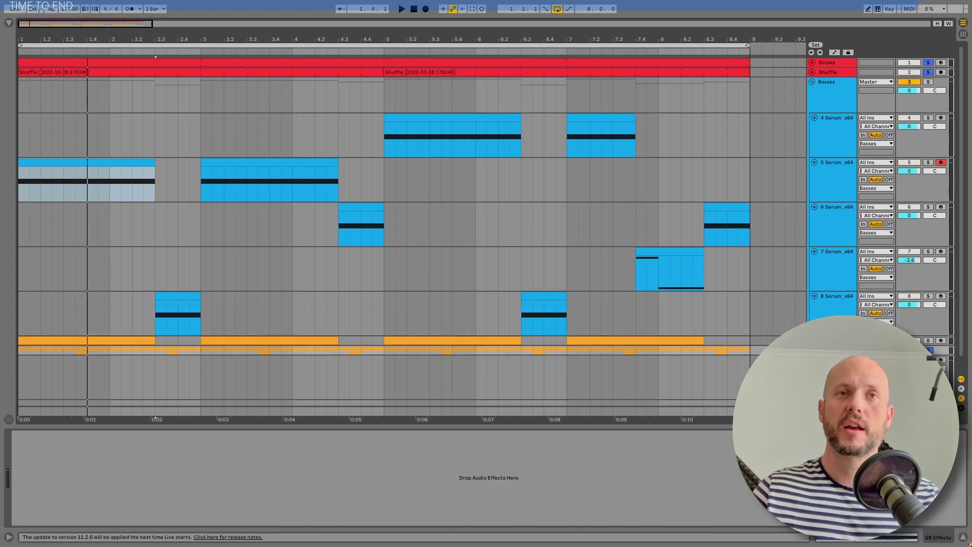
pyautogui.press('space')
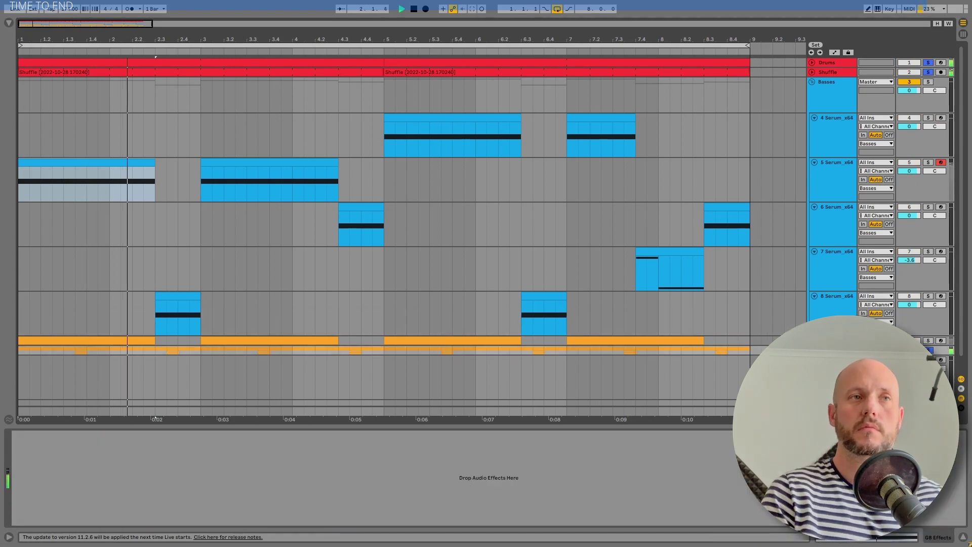